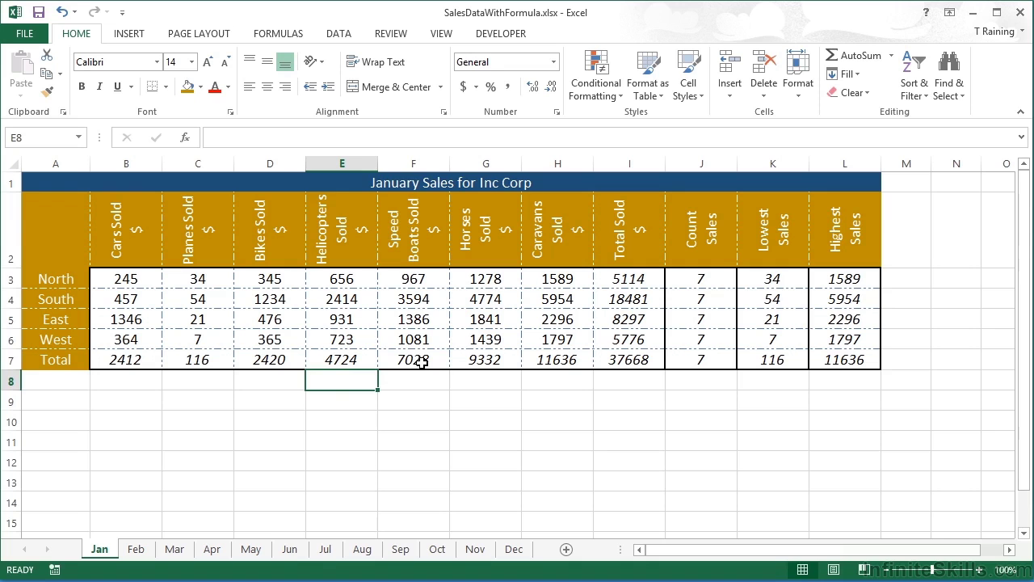
Step: Examine the formulas behind the Helicopters total in E7 and East's Total Sold and Count Sales cells
click(422, 363)
click(342, 360)
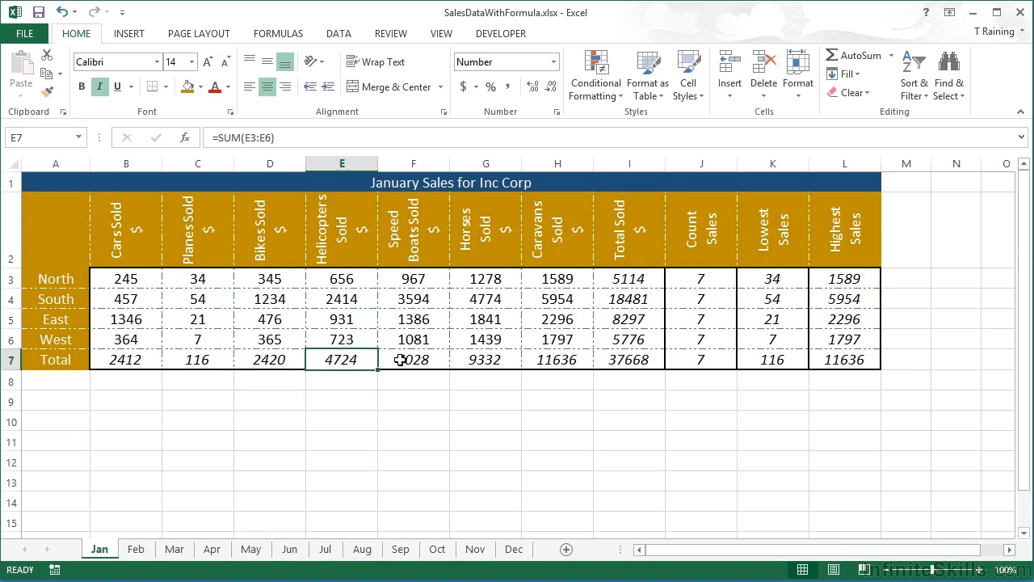
click(649, 316)
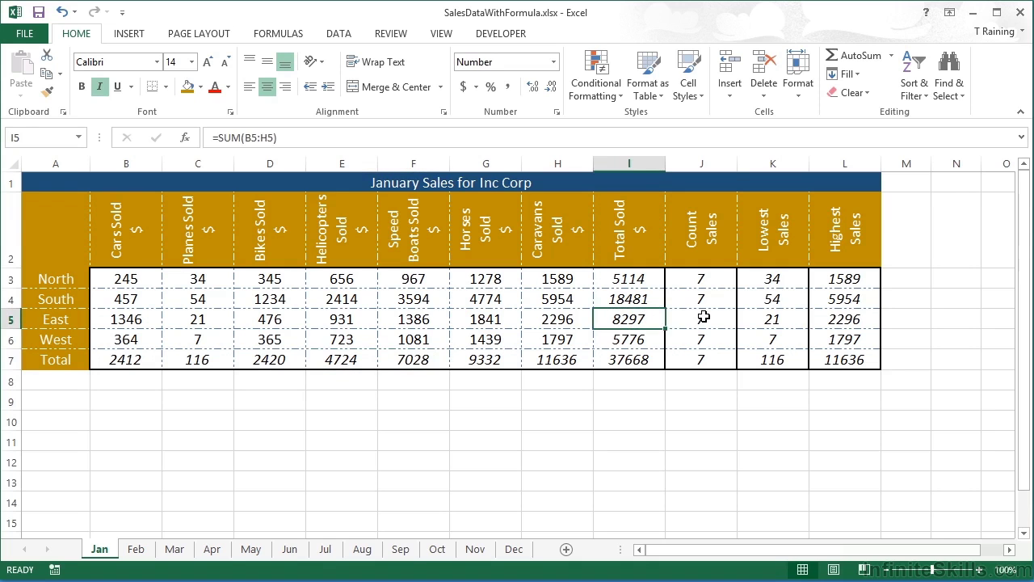
click(700, 316)
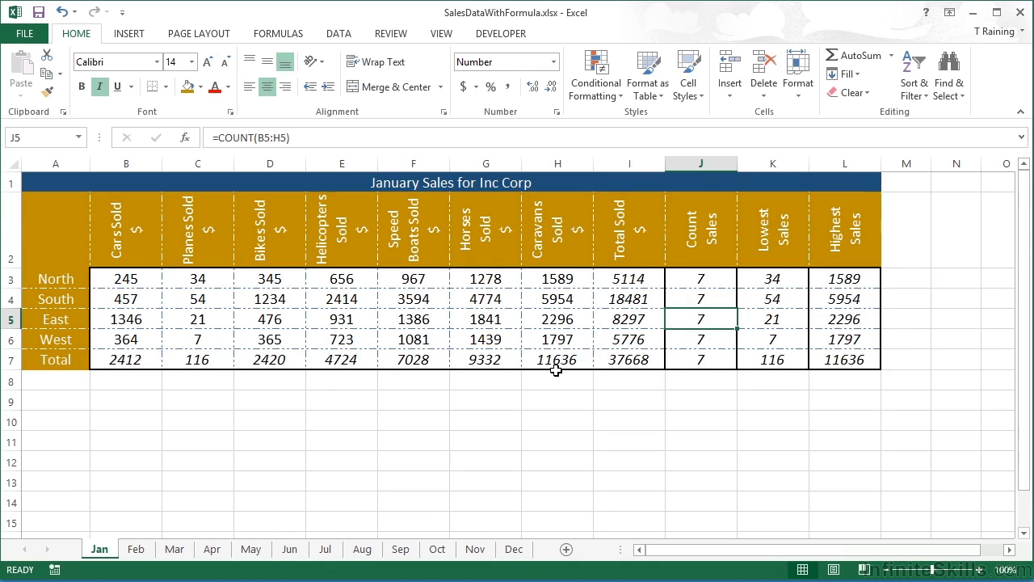
Step: Display all formulas on the Jan sheet, look across every column, and switch back to showing values
key(ctrl+grave)
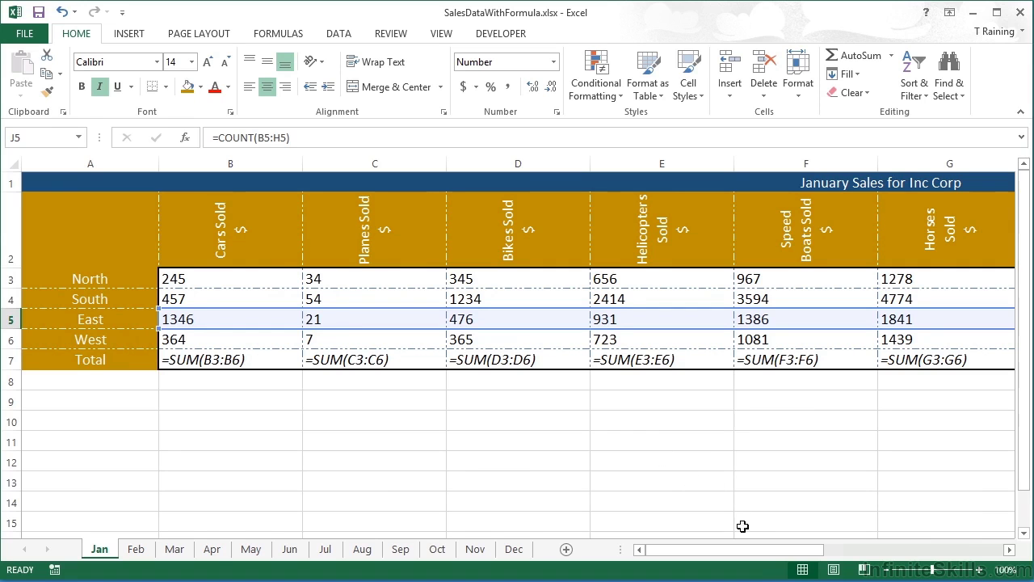
drag(764, 550, 889, 561)
drag(788, 549, 654, 551)
key(ctrl+grave)
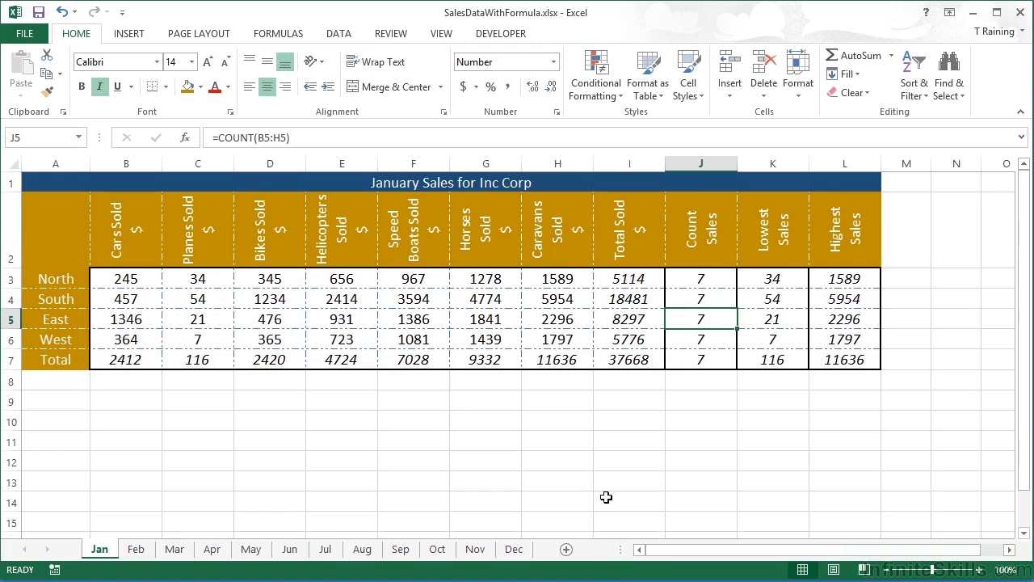
Step: Set South's Speed Boats Sold amount in F4 to 6500
click(414, 296)
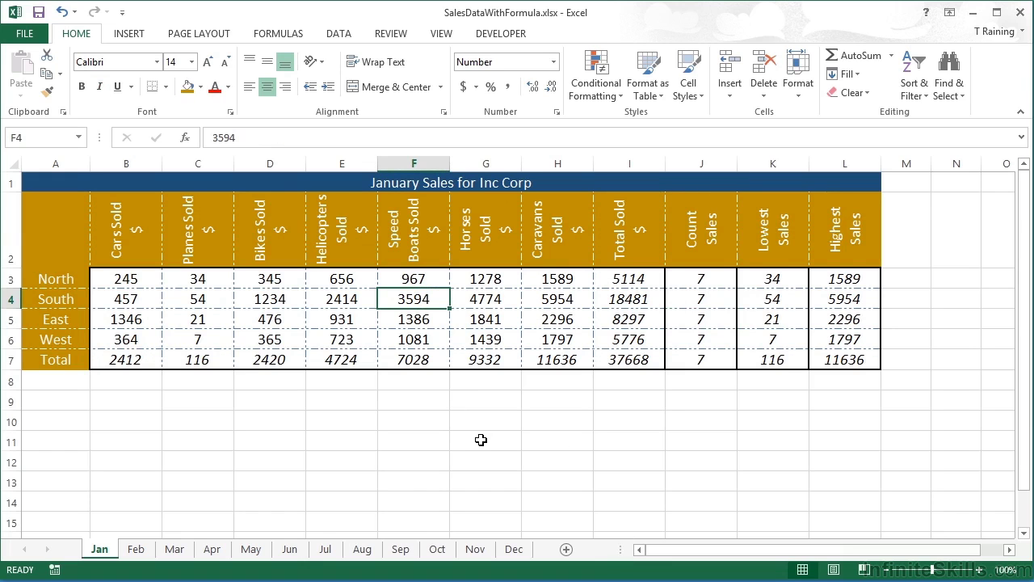
text(6500)
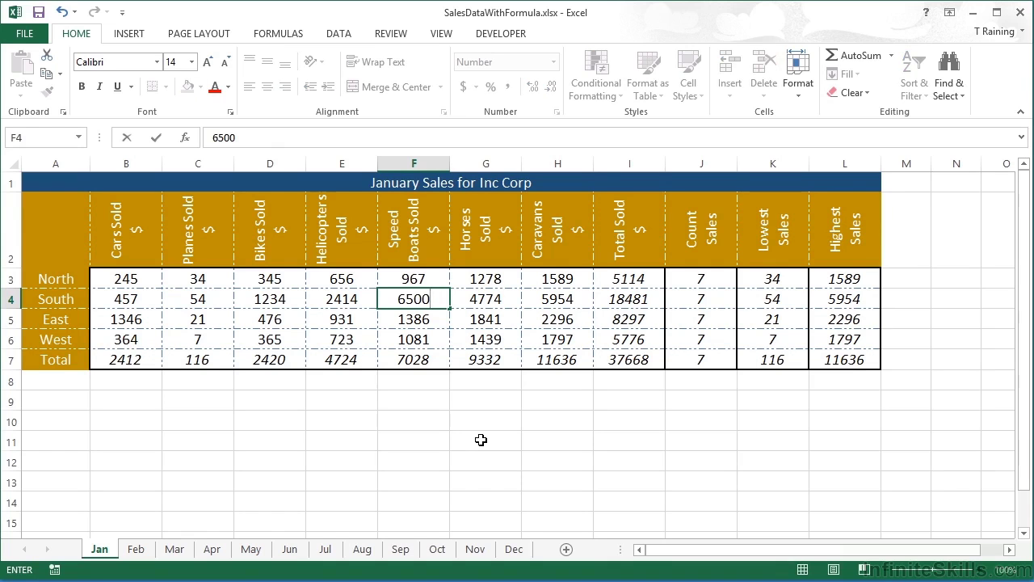
key(Tab)
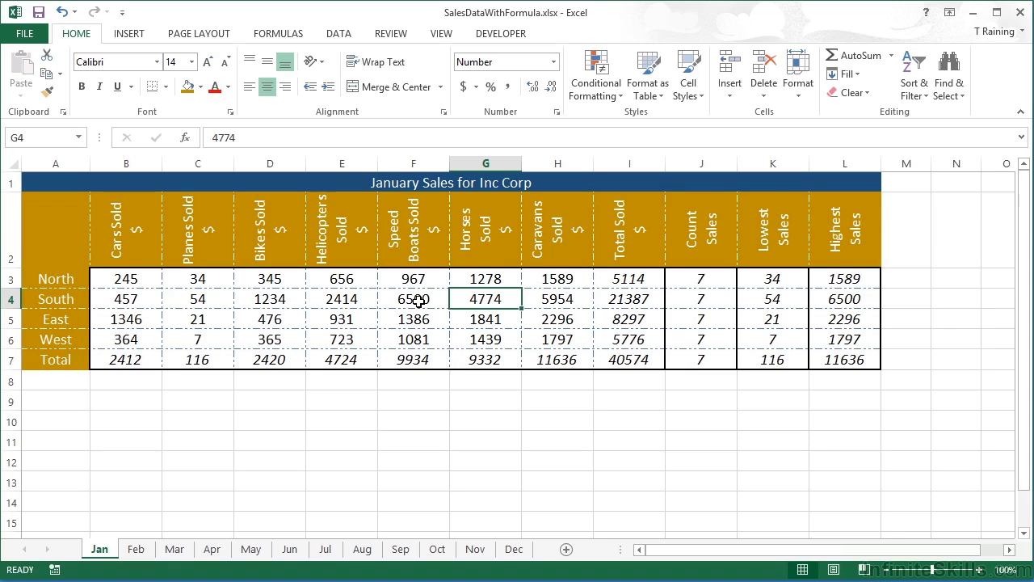
Step: Copy the January sales table A1:L7 to A11 and check the Total Sold formulas in the copy
drag(70, 182, 845, 360)
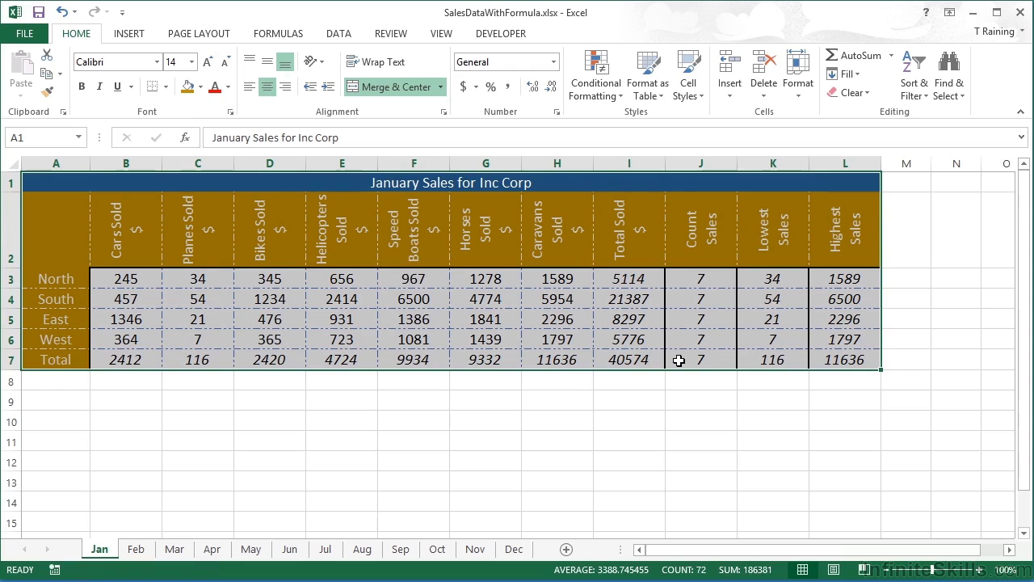
key(ctrl+c)
click(85, 434)
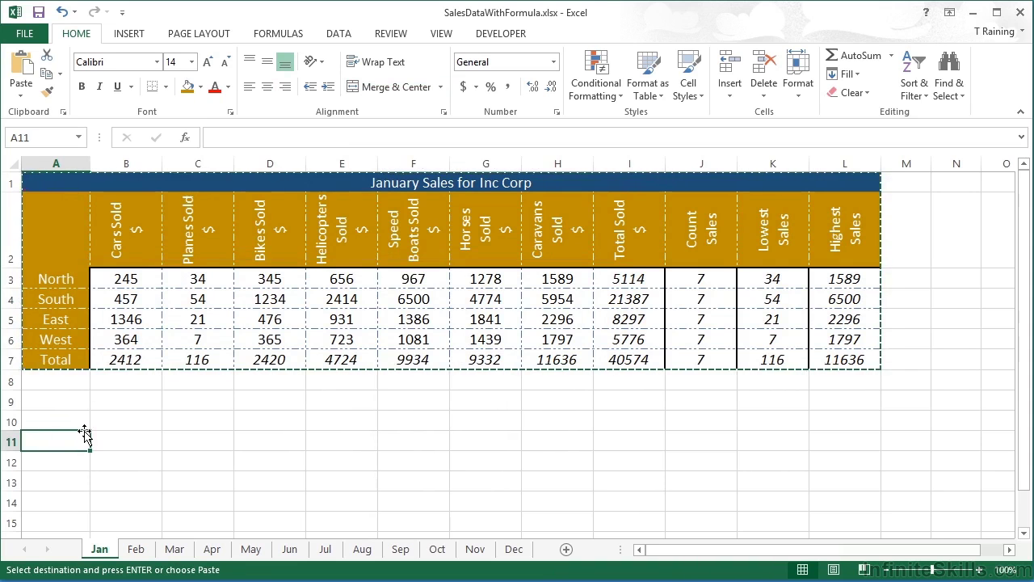
key(ctrl+v)
scroll(105, 428, down, 3)
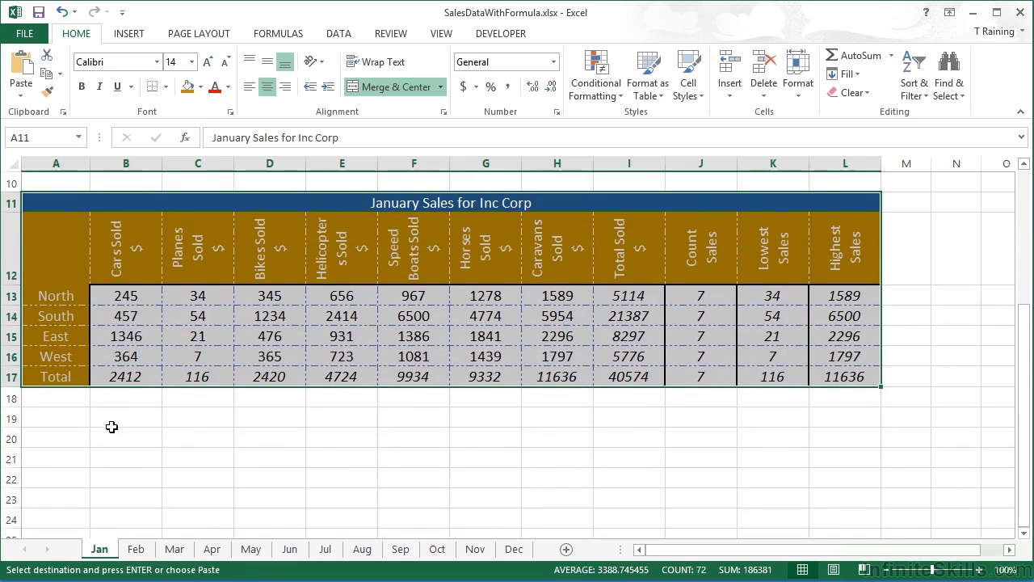
scroll(278, 451, up, 1)
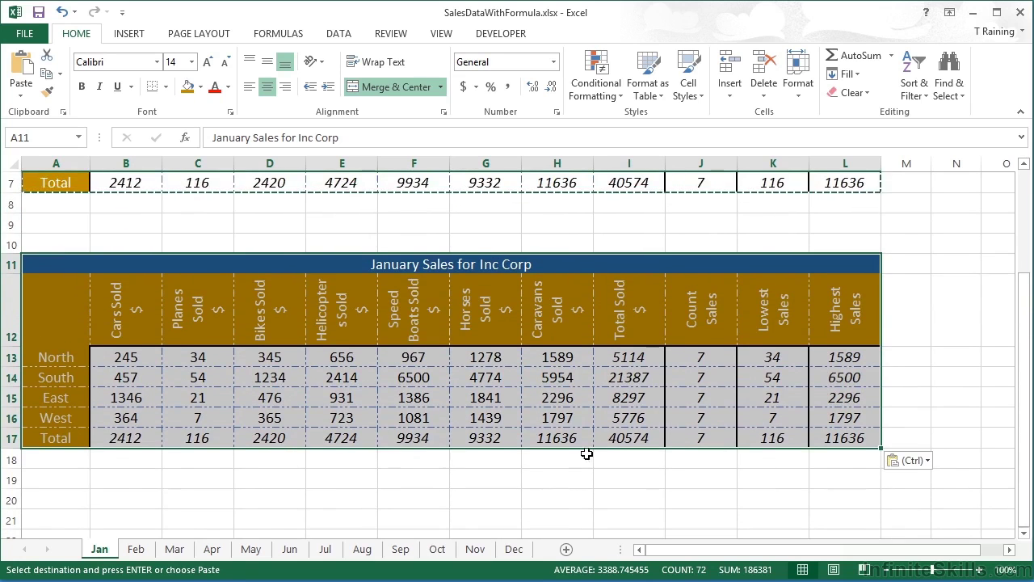
click(644, 360)
click(644, 378)
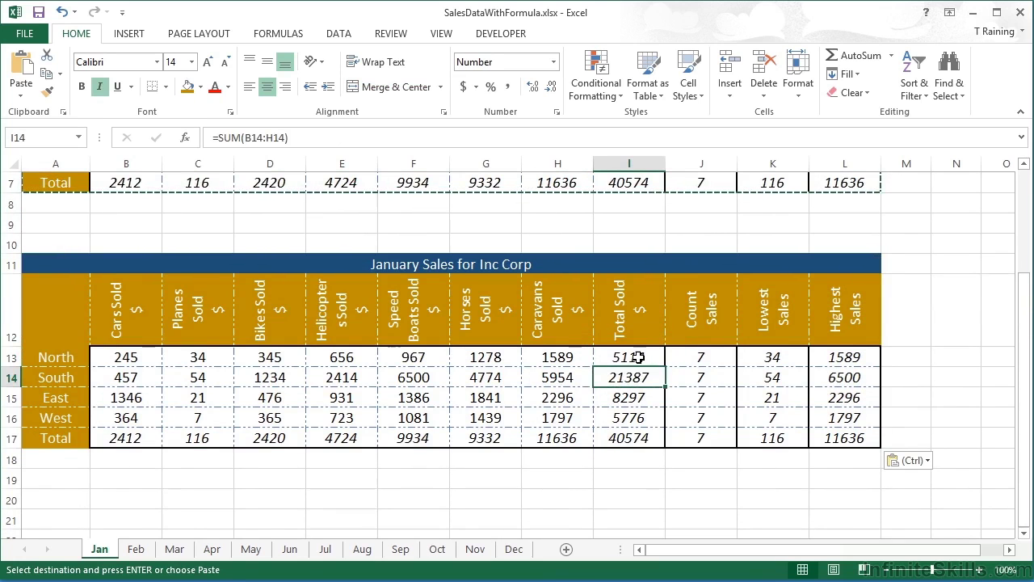
Step: Replace the Total Sold formula in I13 with its value, pasting values and number formatting over the cell
click(639, 356)
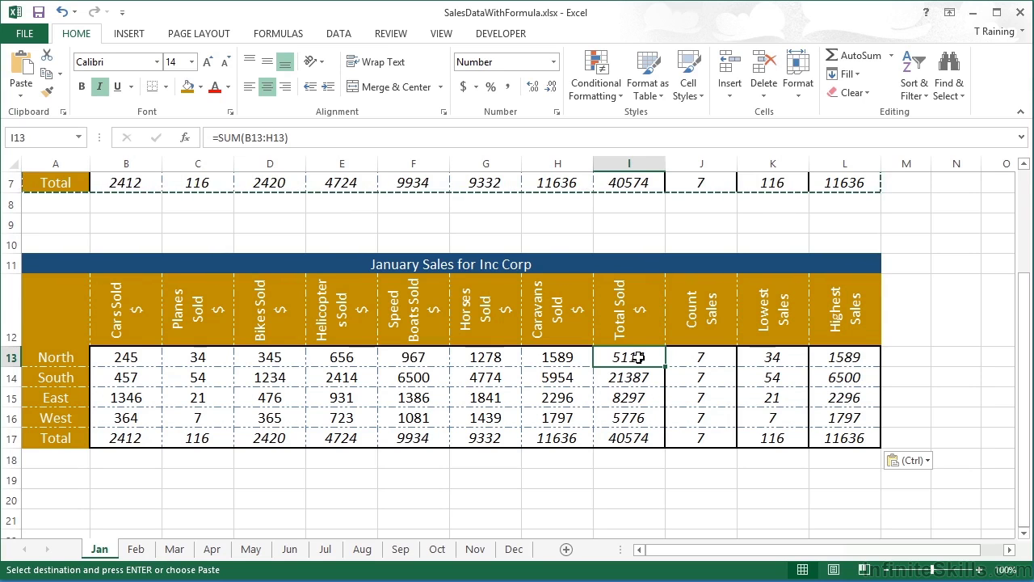
key(ctrl+c)
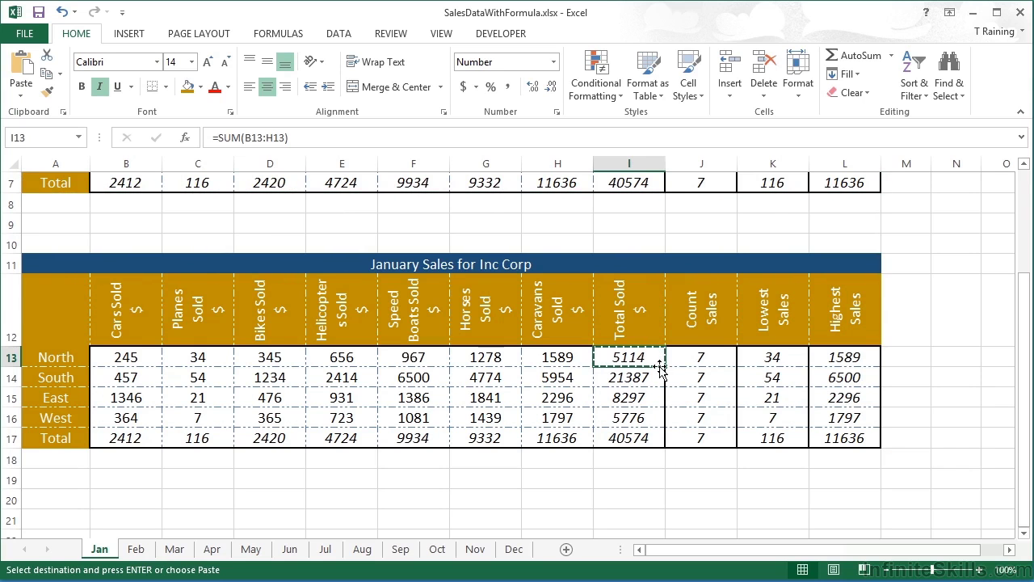
click(21, 95)
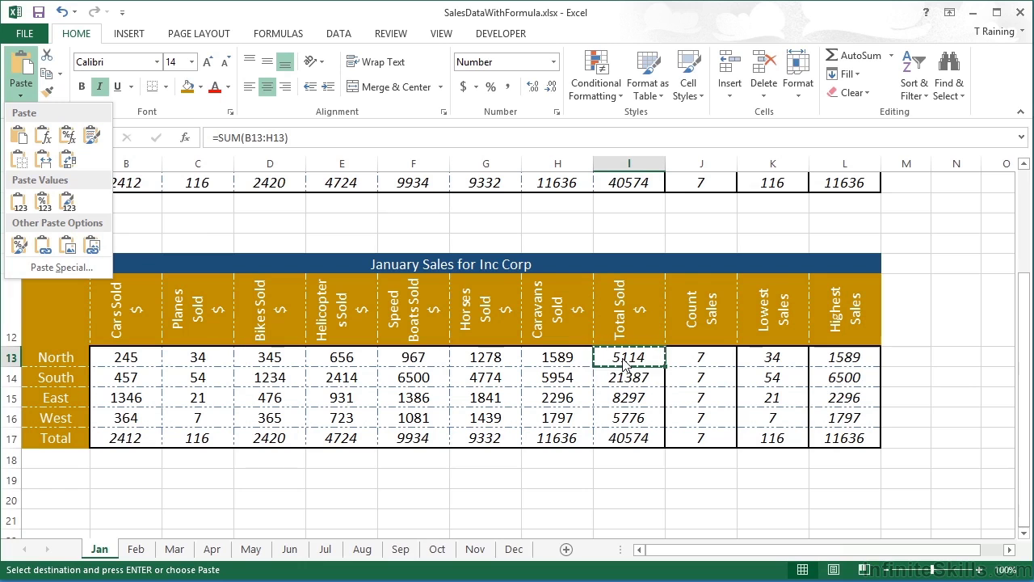
click(44, 208)
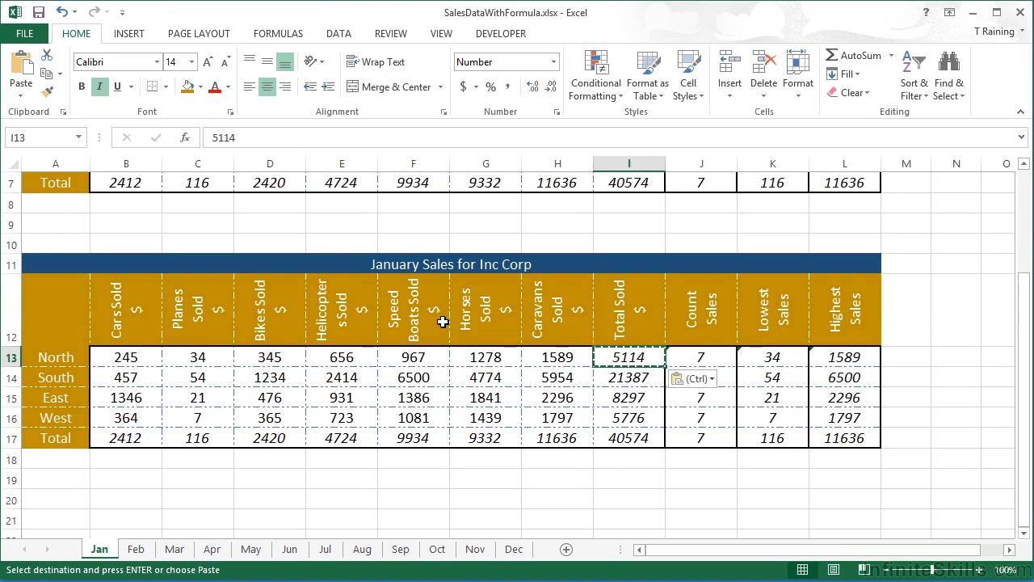
Step: Compare the original Total Sold formula in I3 with the Total Sold, Count Sales and Lowest Sales cells of the copied table
scroll(443, 321, up, 2)
click(629, 279)
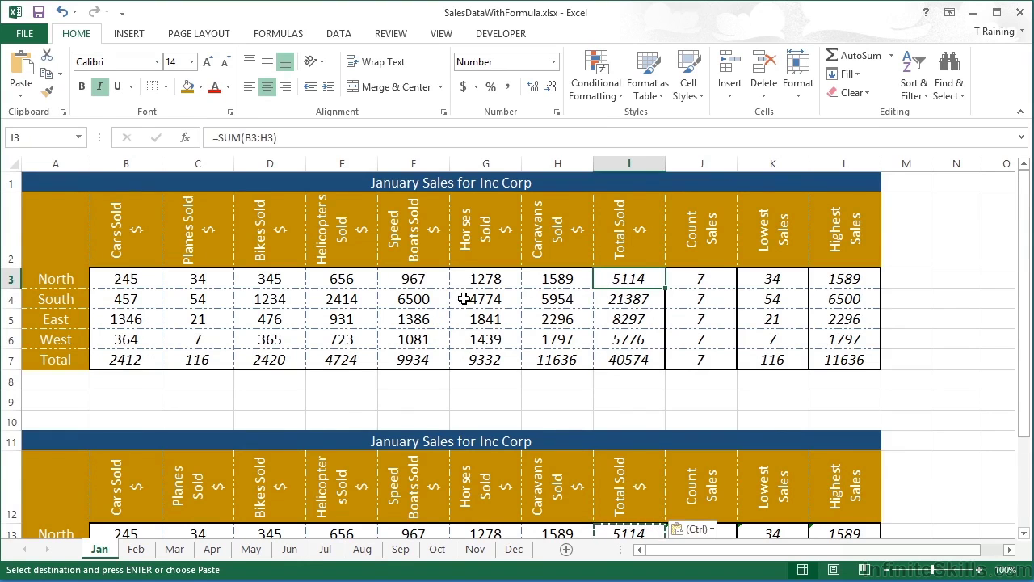
scroll(467, 300, down, 4)
scroll(619, 261, up, 2)
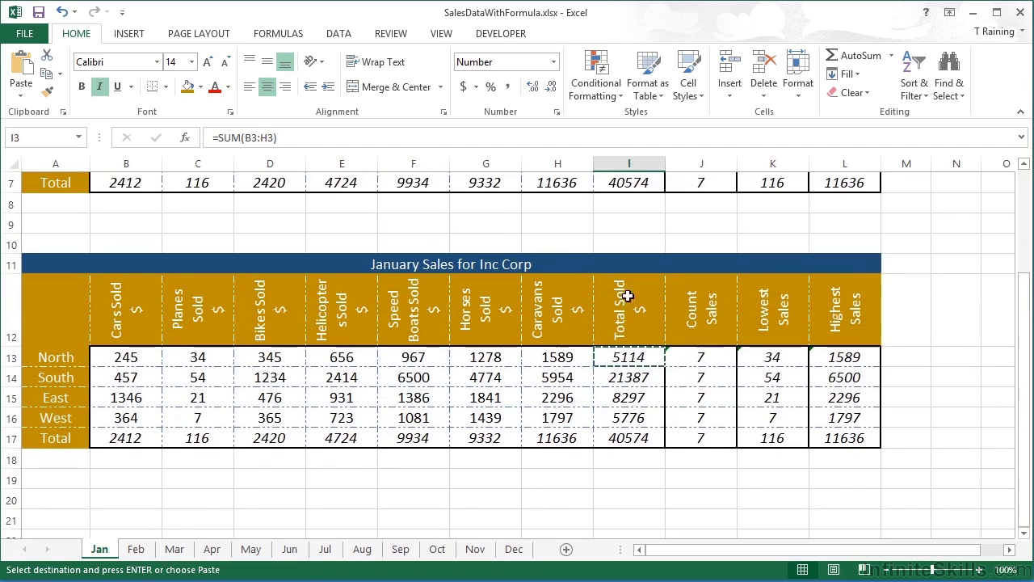
click(641, 378)
click(639, 396)
click(651, 418)
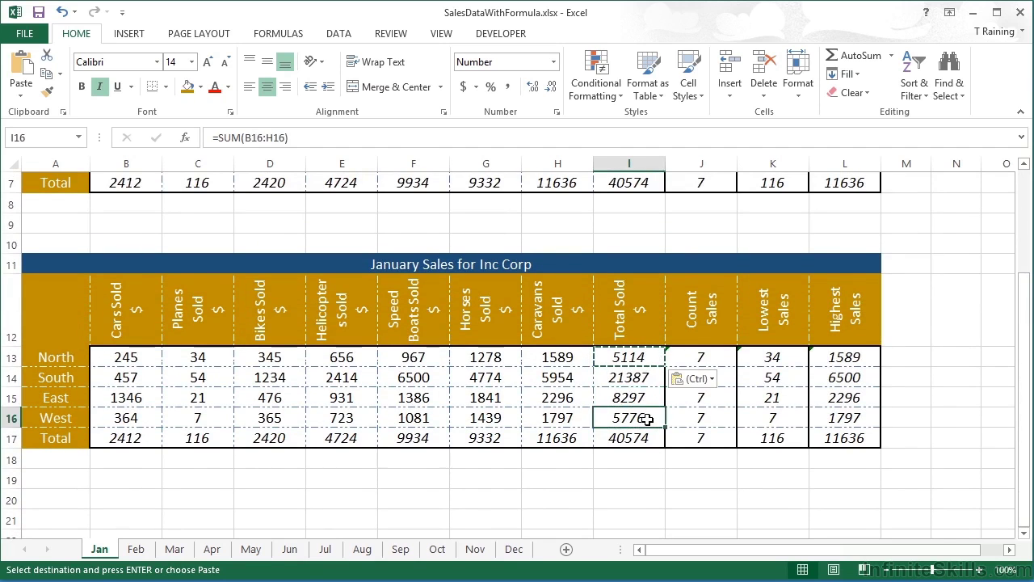
click(643, 436)
click(713, 358)
click(719, 377)
click(728, 399)
click(774, 360)
click(776, 378)
click(778, 394)
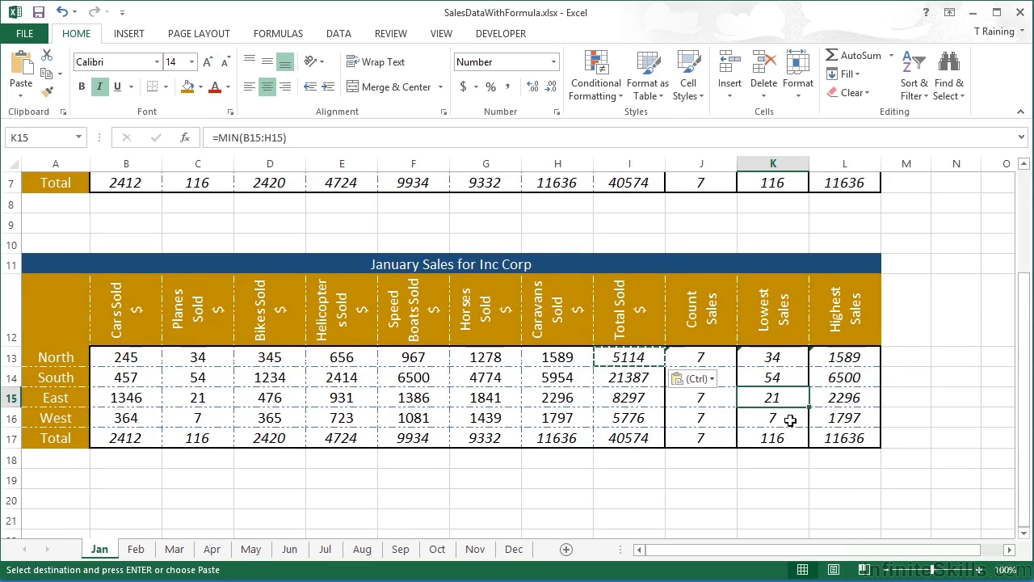
Step: Undo the value paste in I13 and replace the formulas in I13:L17 with their values and number formatting
click(62, 12)
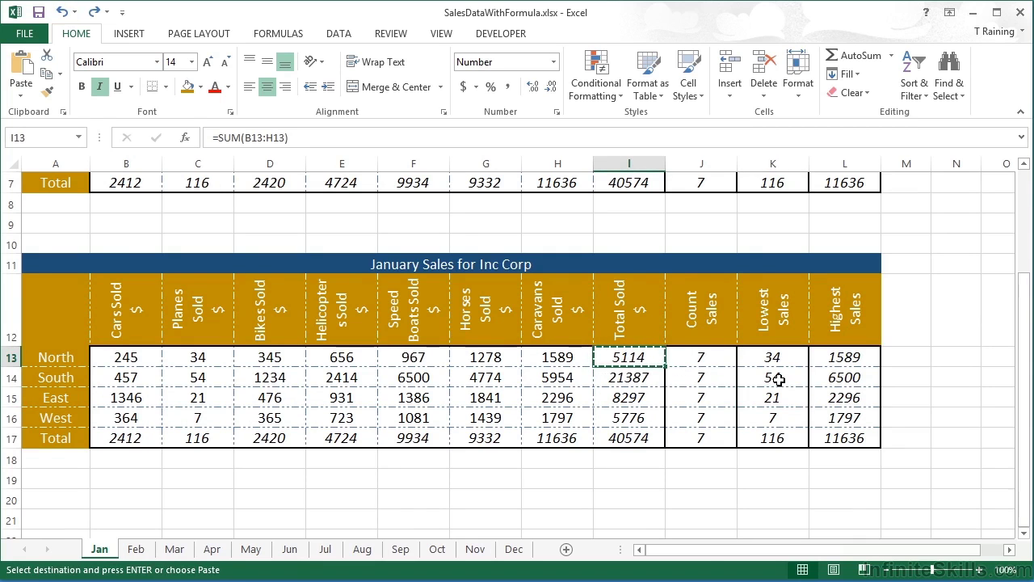
drag(653, 358, 837, 437)
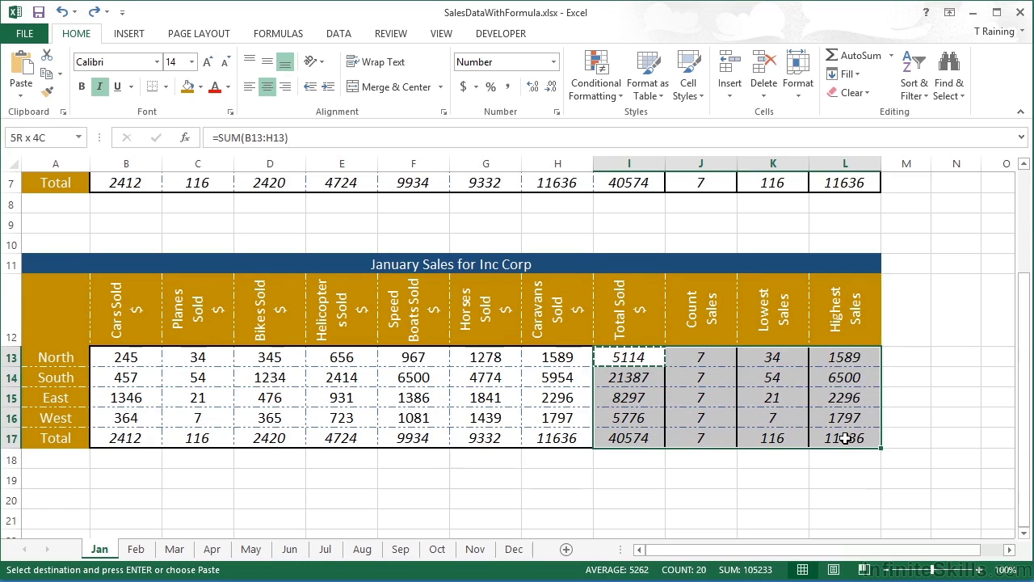
key(ctrl+v)
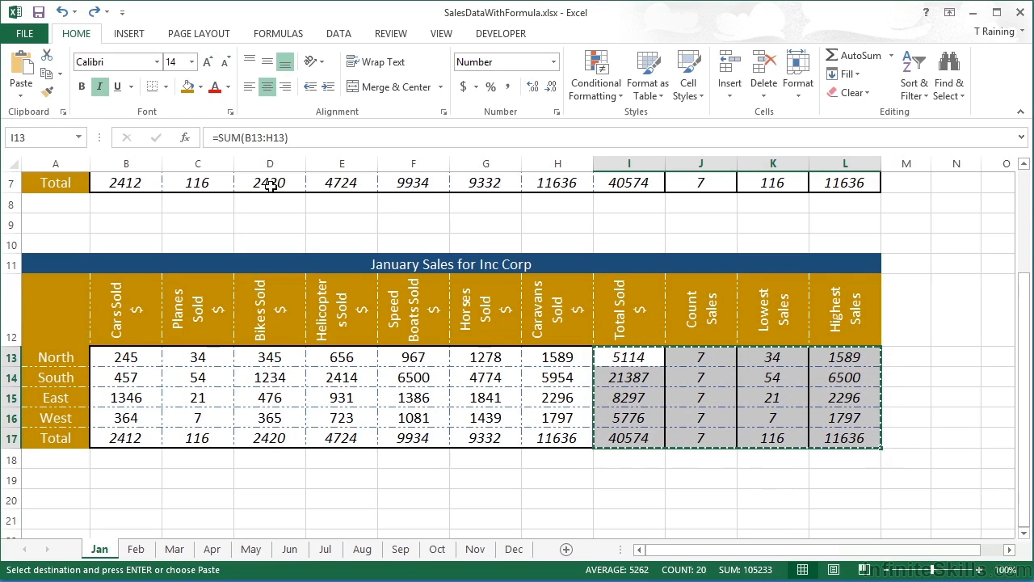
click(24, 98)
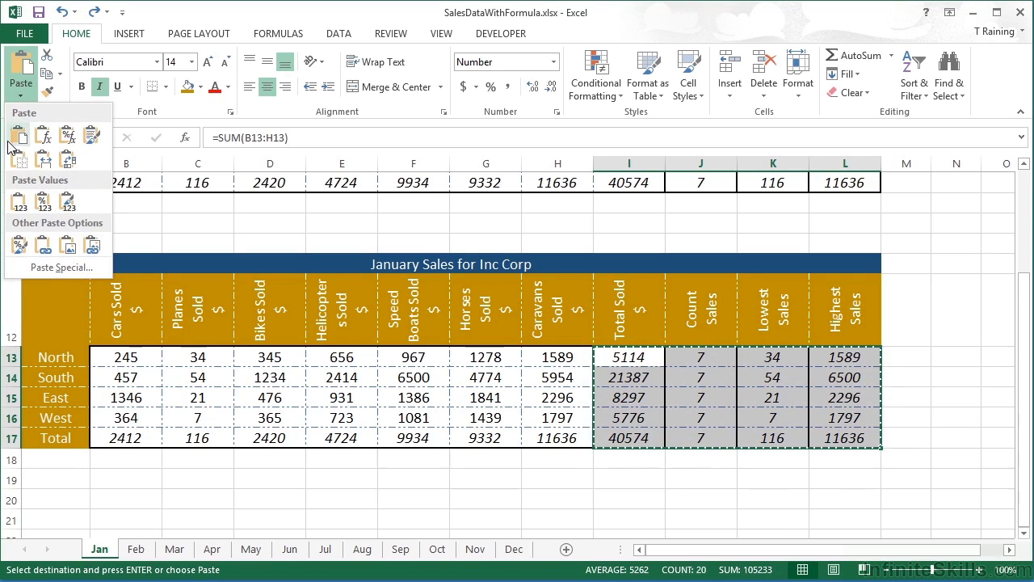
click(40, 202)
Step: Examine the contents of I13, I14, J14, K14 and K15 in the copied table
click(655, 361)
click(656, 378)
click(709, 383)
click(766, 383)
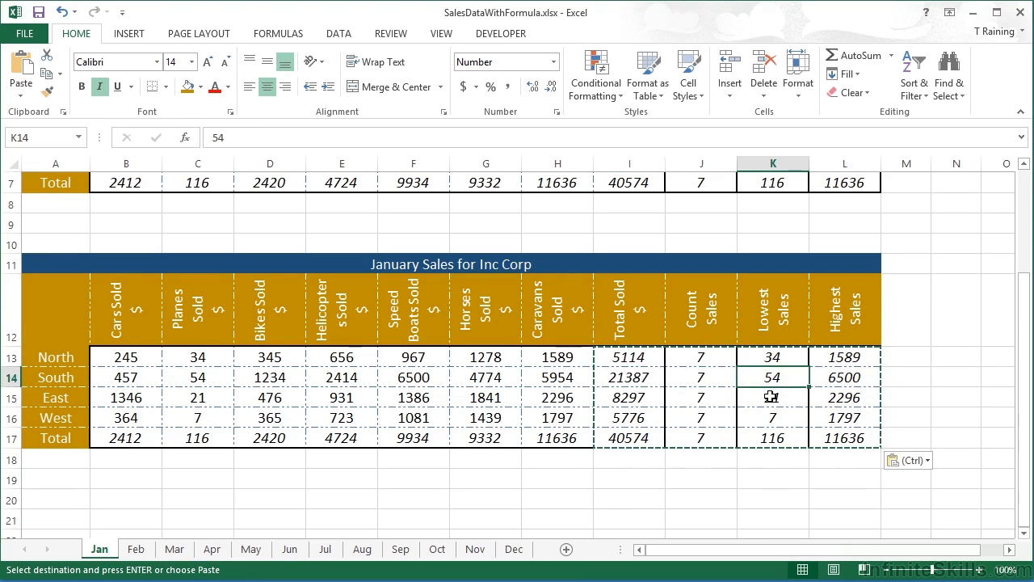
click(771, 397)
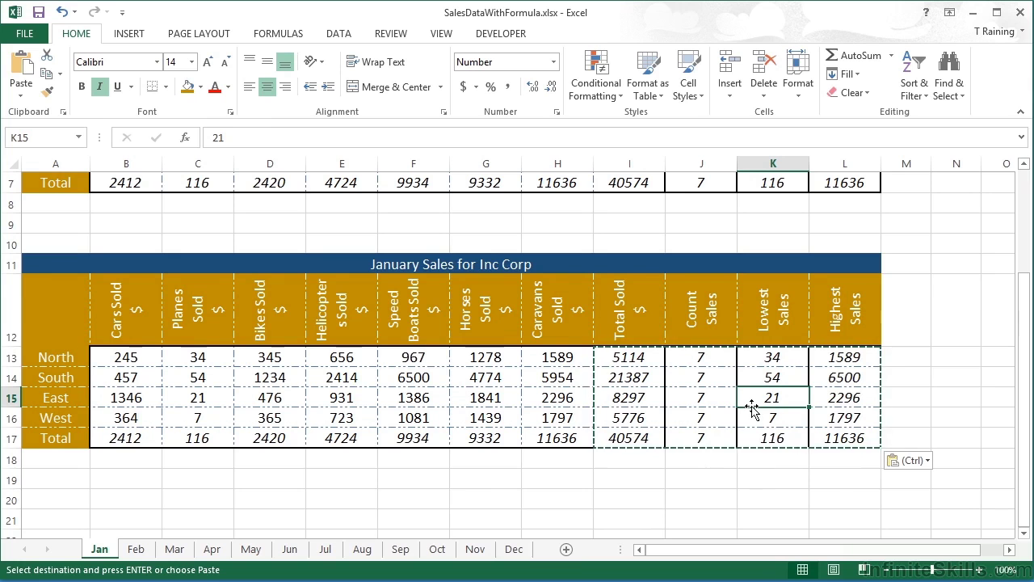
Step: Change East's Horses Sold amount in G15 to 6000 and undo that entry
click(497, 398)
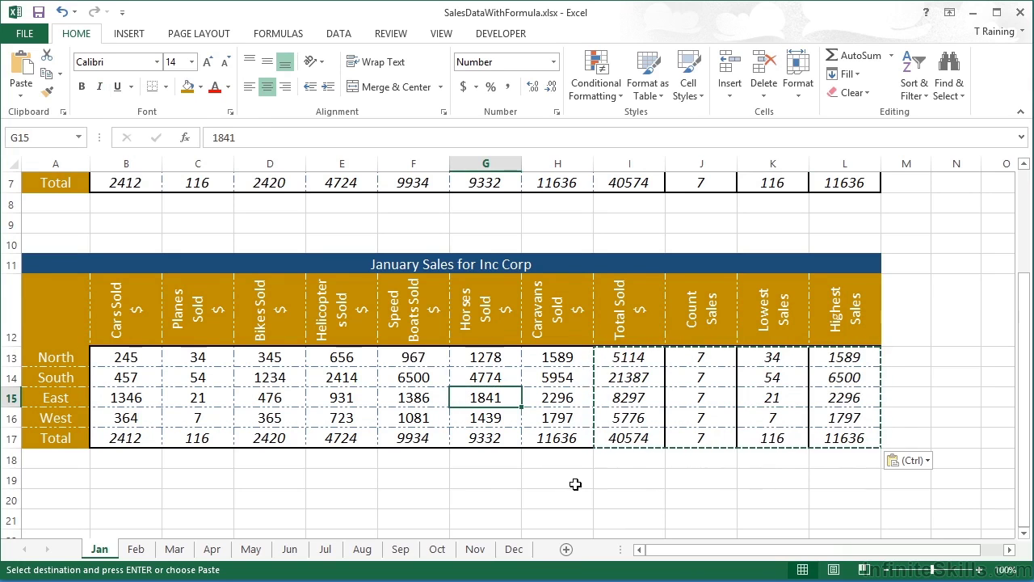
text(6000)
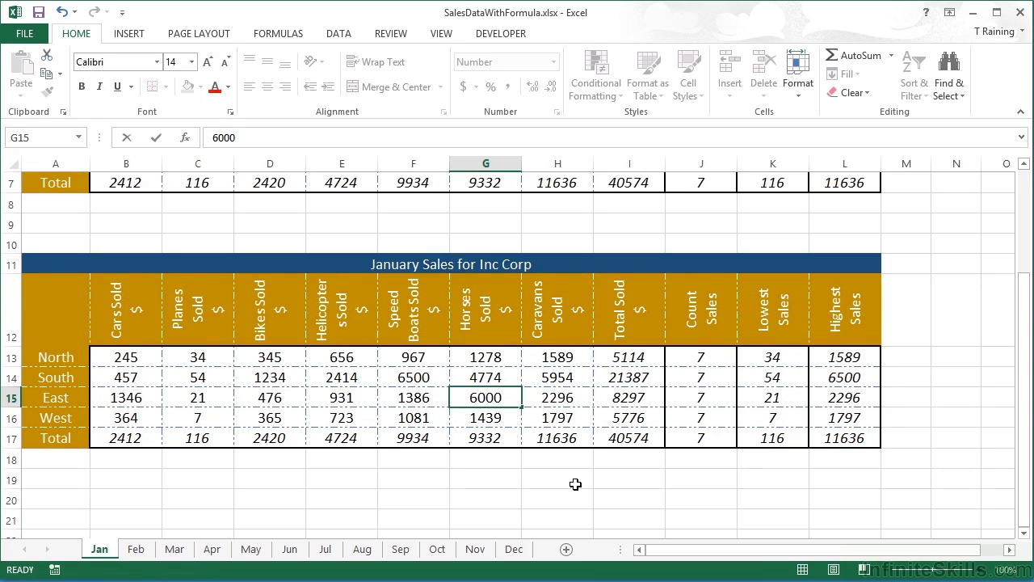
key(Tab)
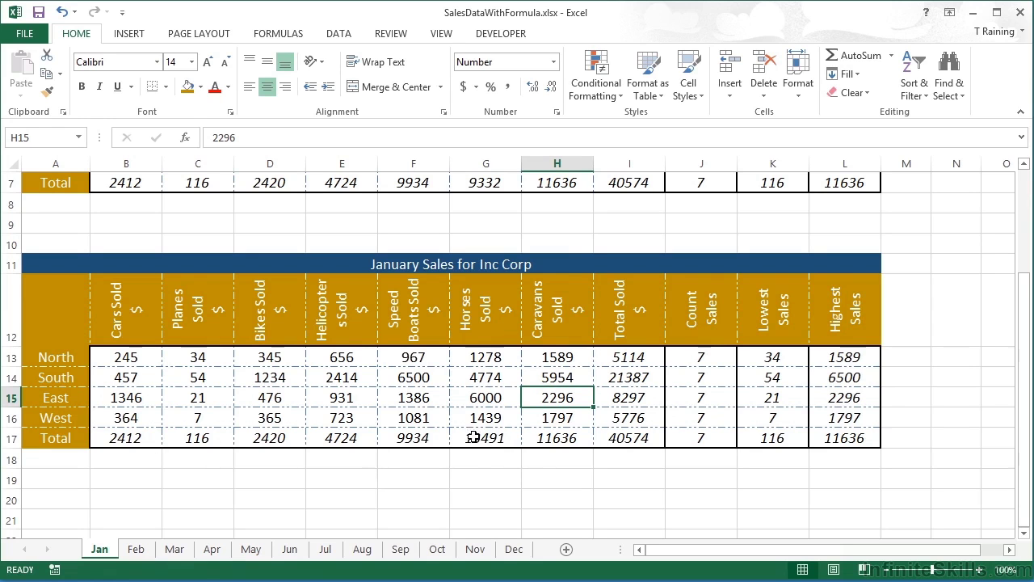
click(69, 17)
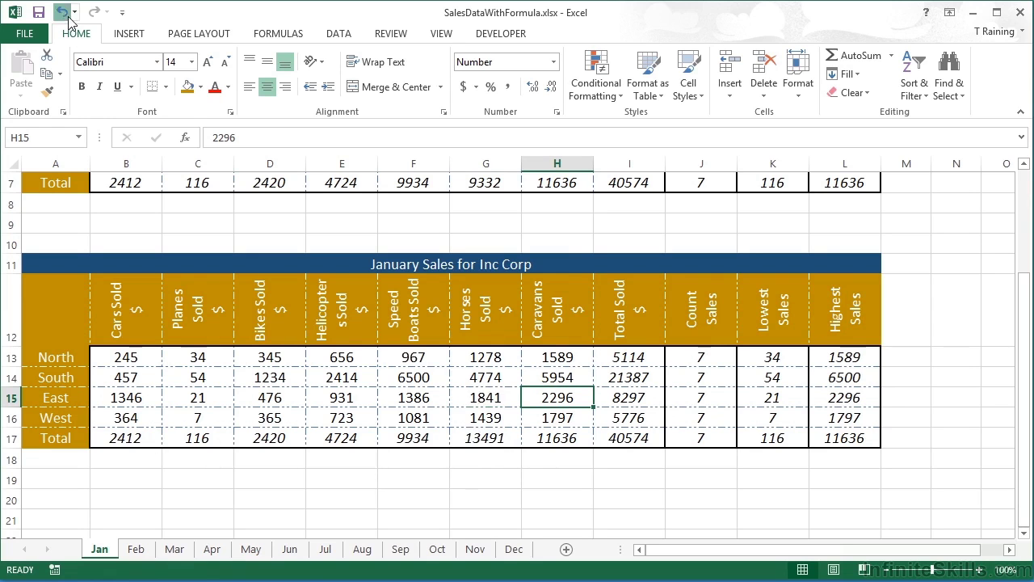
Step: Replace the formulas in the copied table's Total row, B17:I17, with their values and number formatting
drag(133, 441, 604, 436)
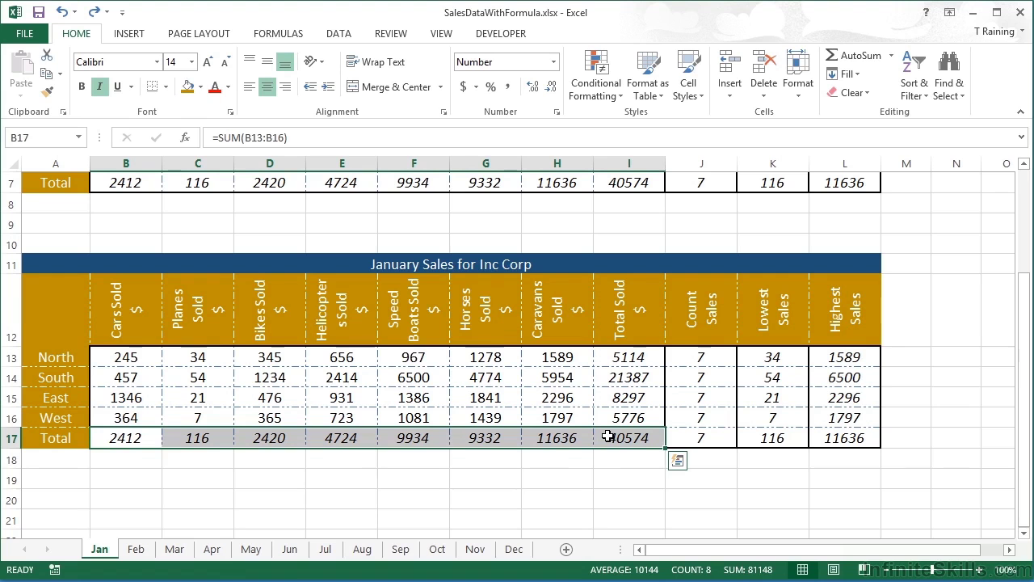
key(ctrl+c)
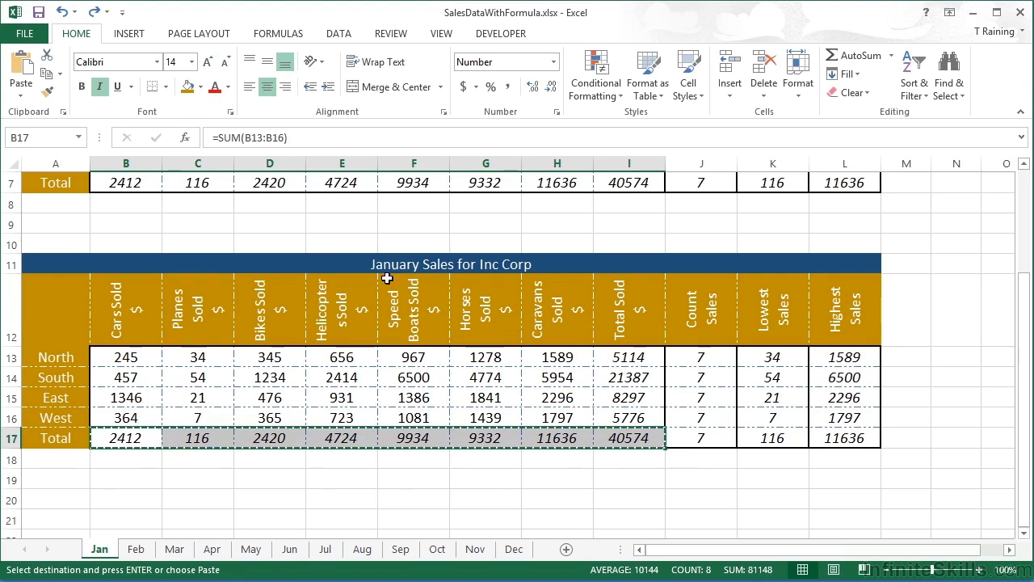
click(24, 74)
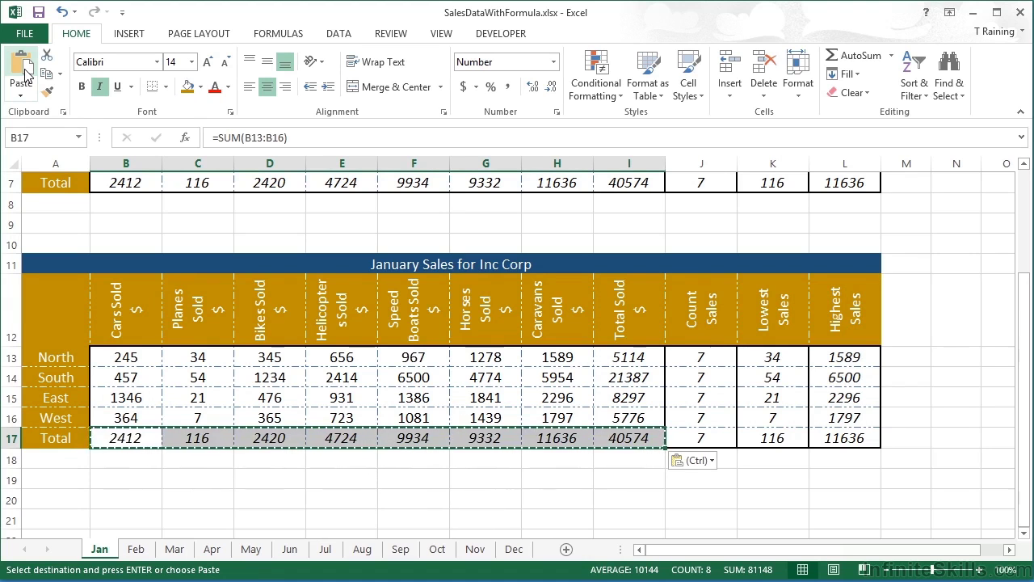
click(711, 461)
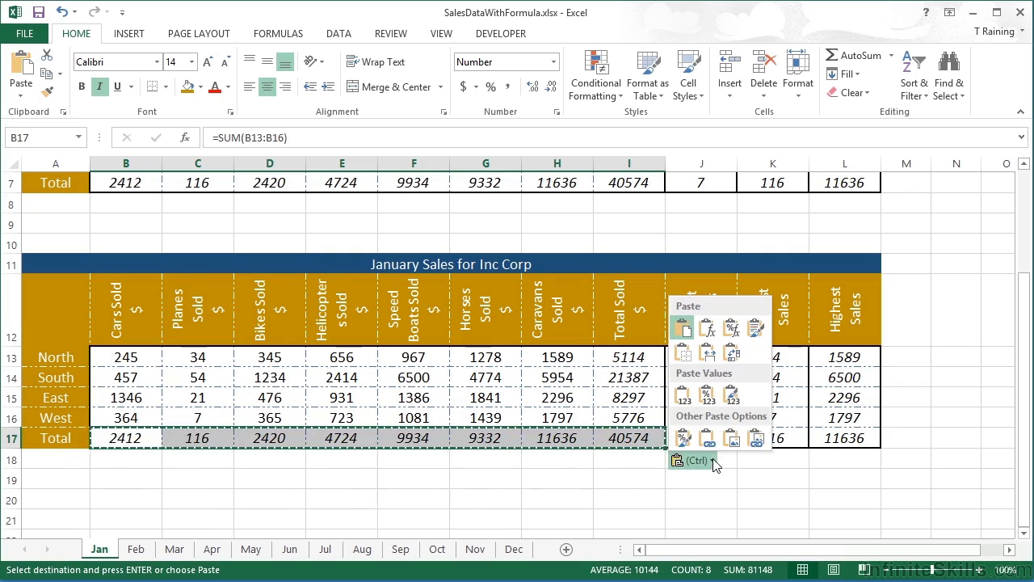
click(708, 398)
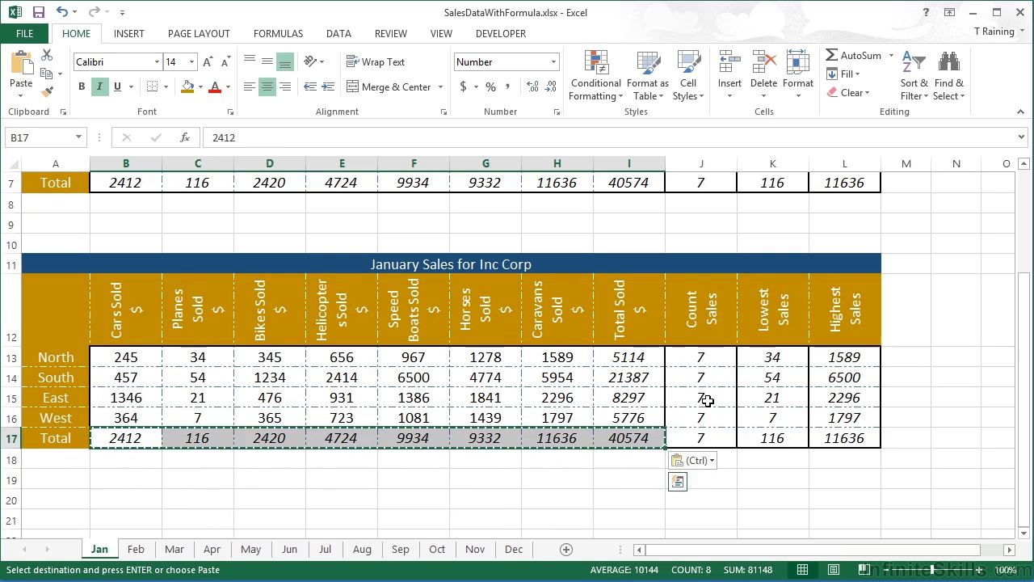
Step: Examine the contents of Total row cells H17, G17, F17, E17 and D17 in the copied table
click(556, 442)
click(488, 437)
click(419, 440)
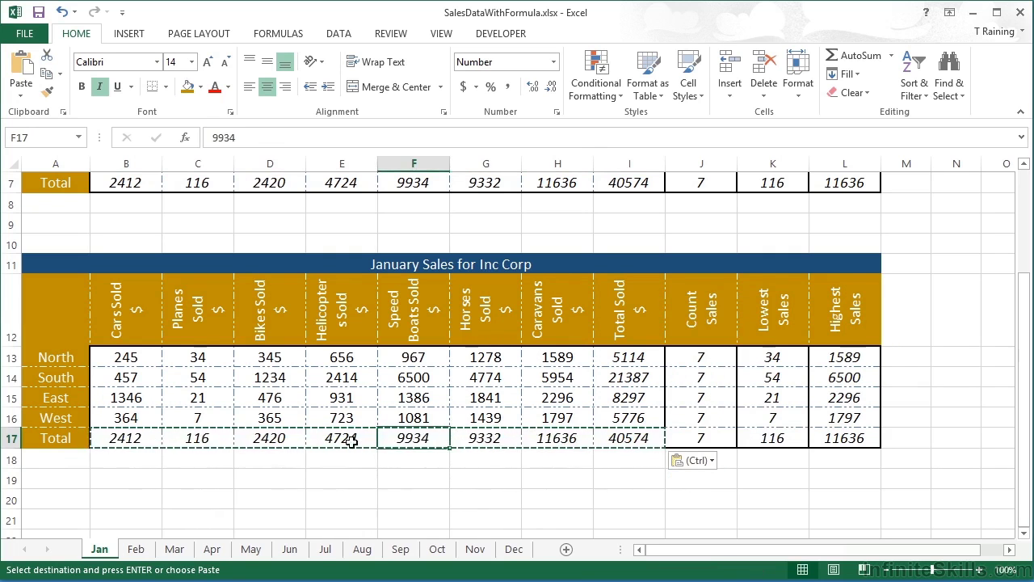
click(347, 439)
click(281, 439)
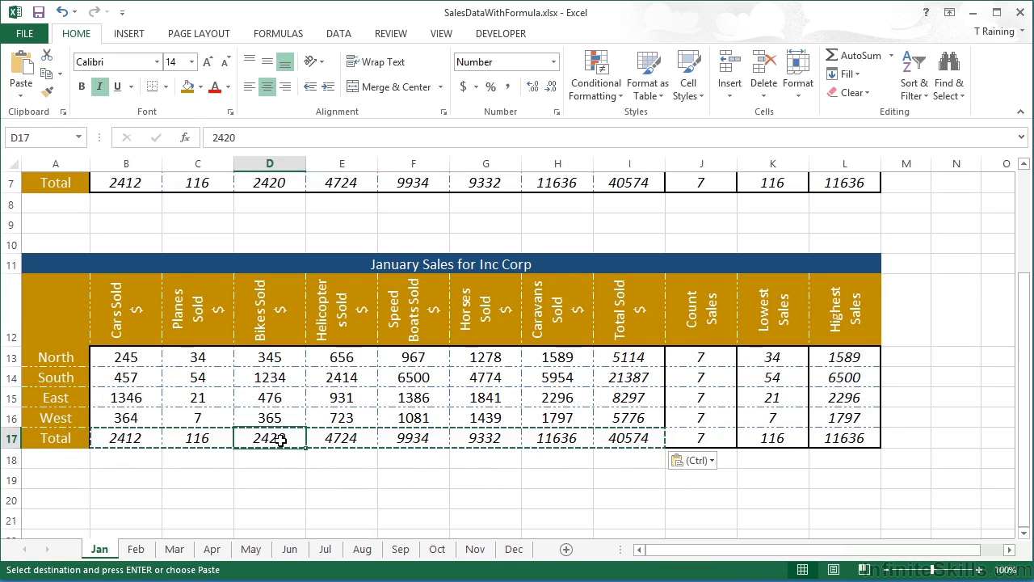
Step: Change East's Bikes Sold amount in D15 to 5000 and undo that entry
click(275, 396)
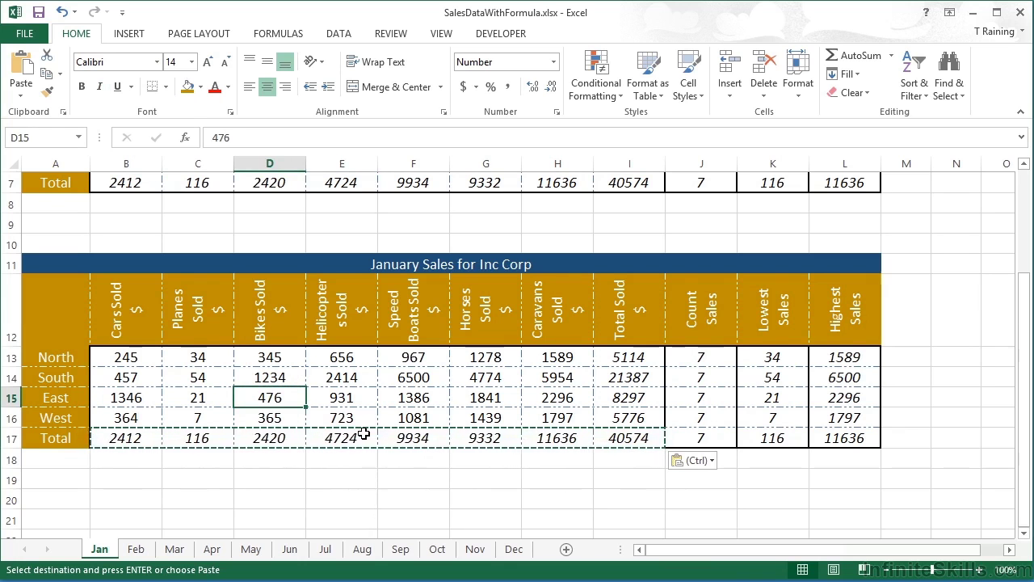
text(5000)
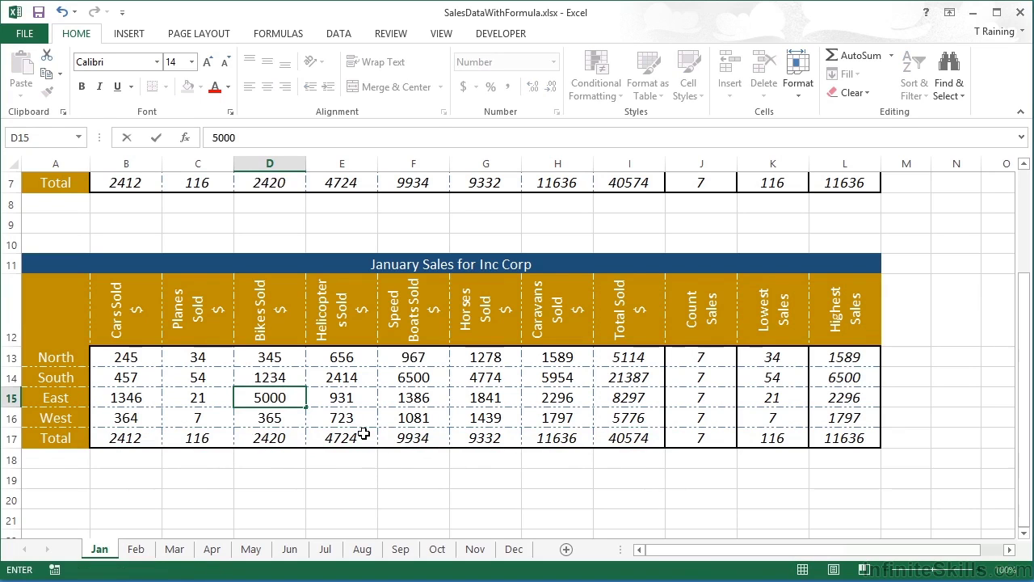
key(Return)
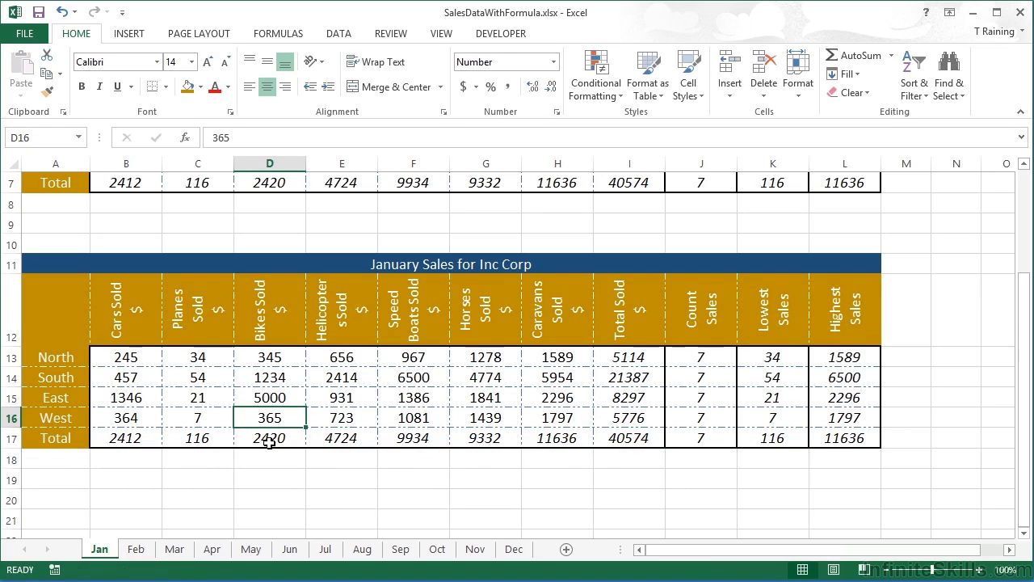
key(ctrl+z)
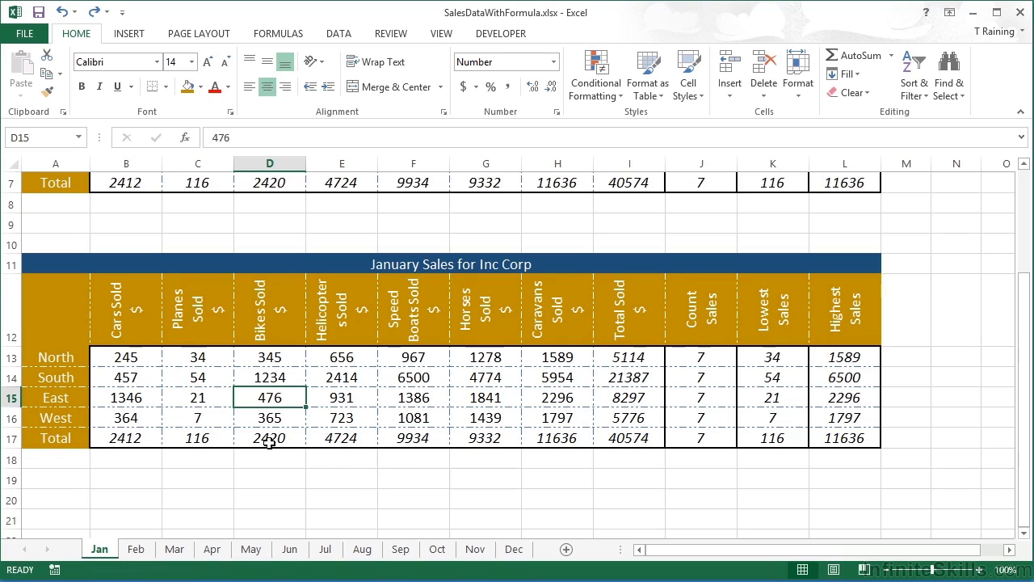